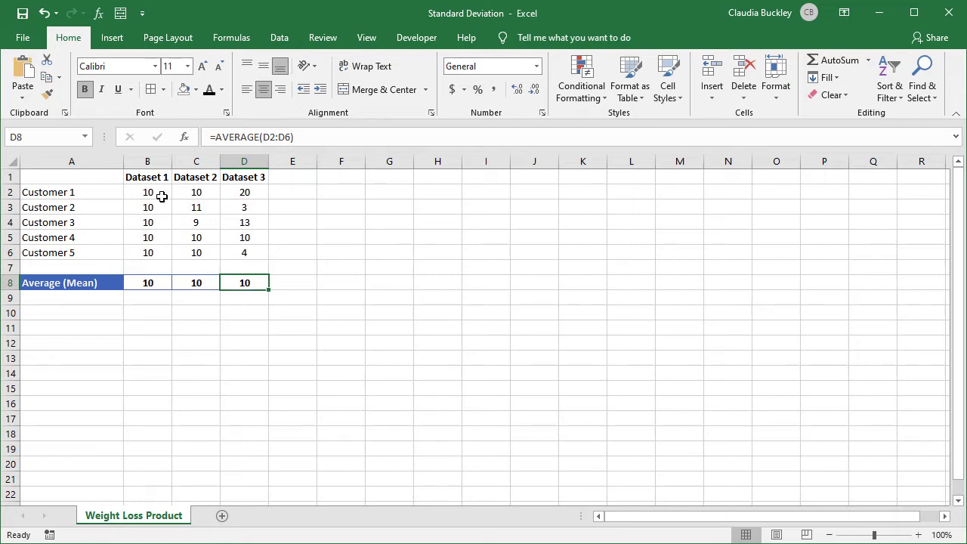
Review the three datasets and their row 8 averages, including the Dataset 3 average formula.
drag(162, 197, 162, 257)
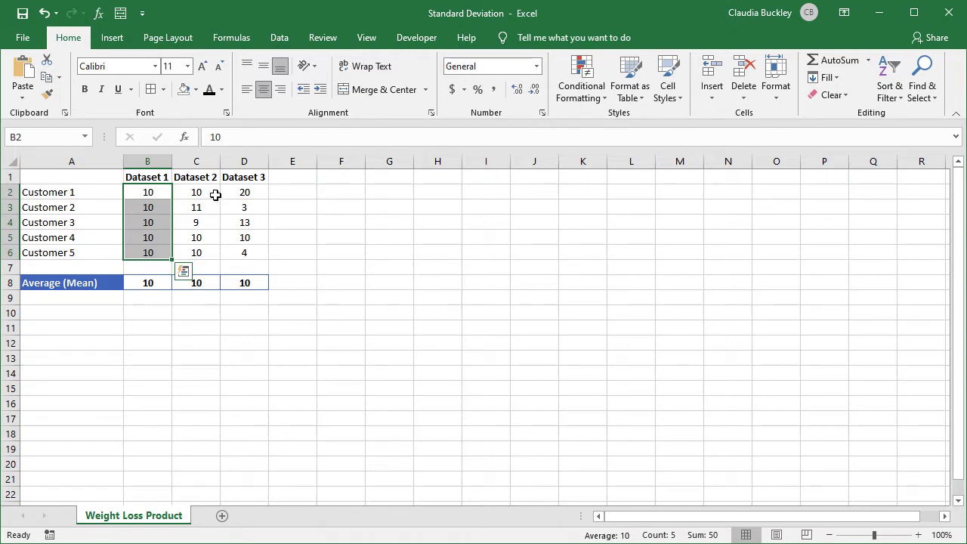
drag(213, 195, 211, 252)
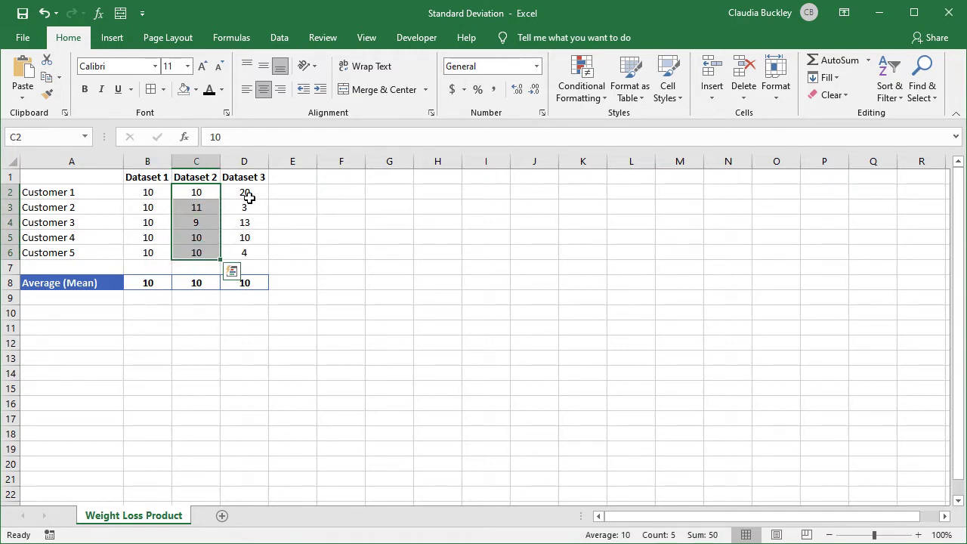
drag(248, 194, 250, 253)
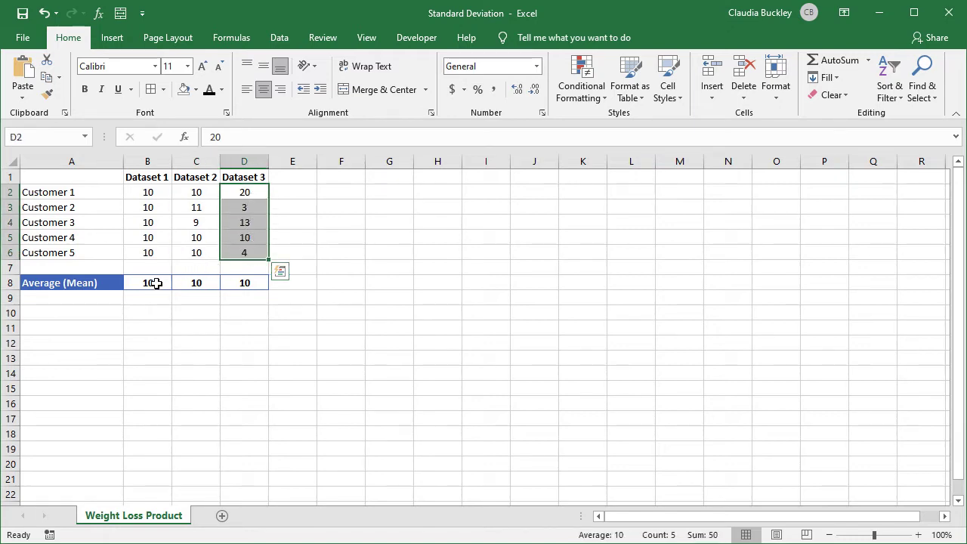
drag(153, 284, 250, 284)
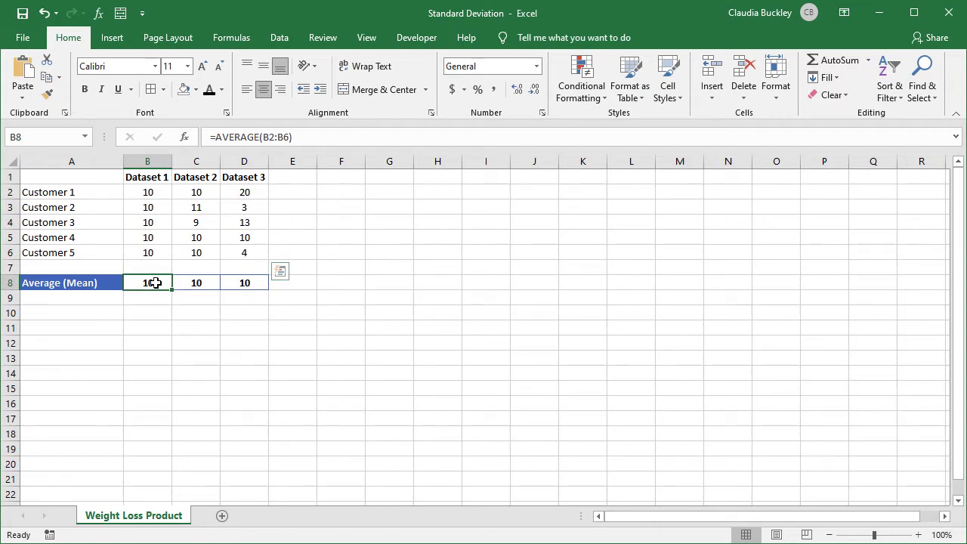
click(250, 284)
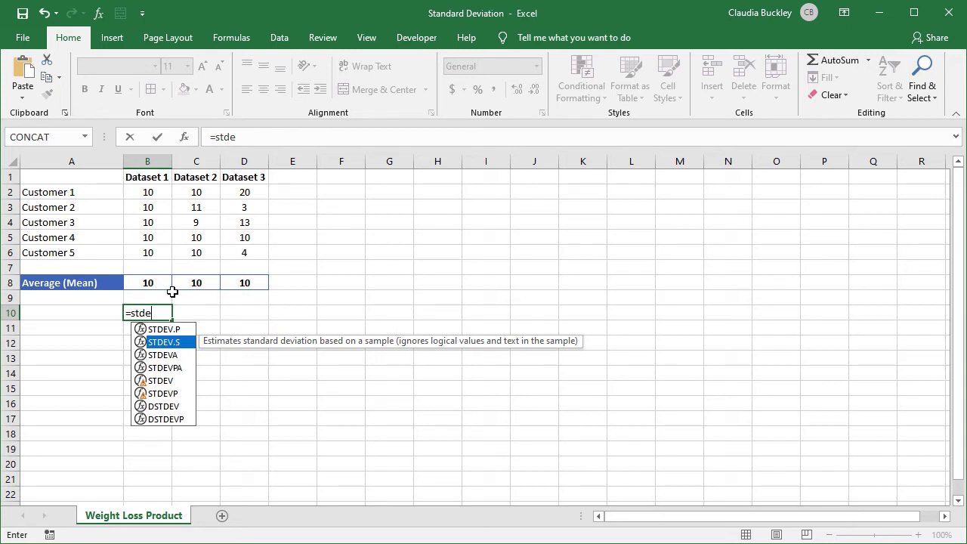
Enter =STDEV.S(B2:B6) in B10 and =STDEV.S(C2:C6) in C10.
key(Tab)
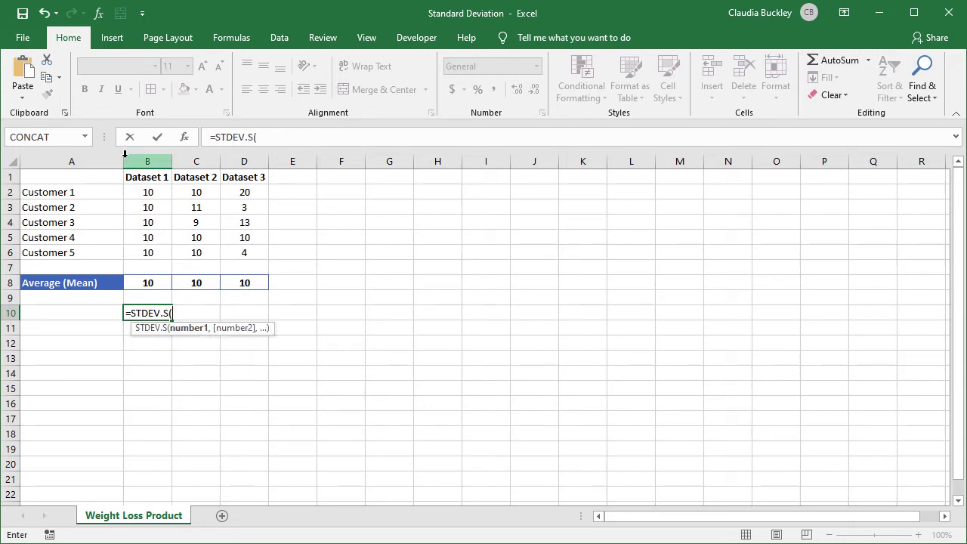
drag(147, 194, 151, 250)
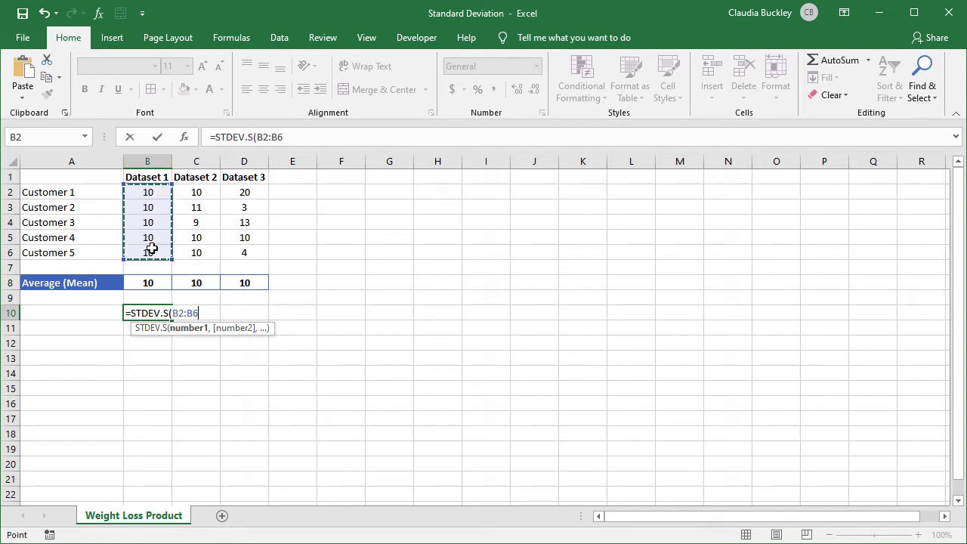
key(Return)
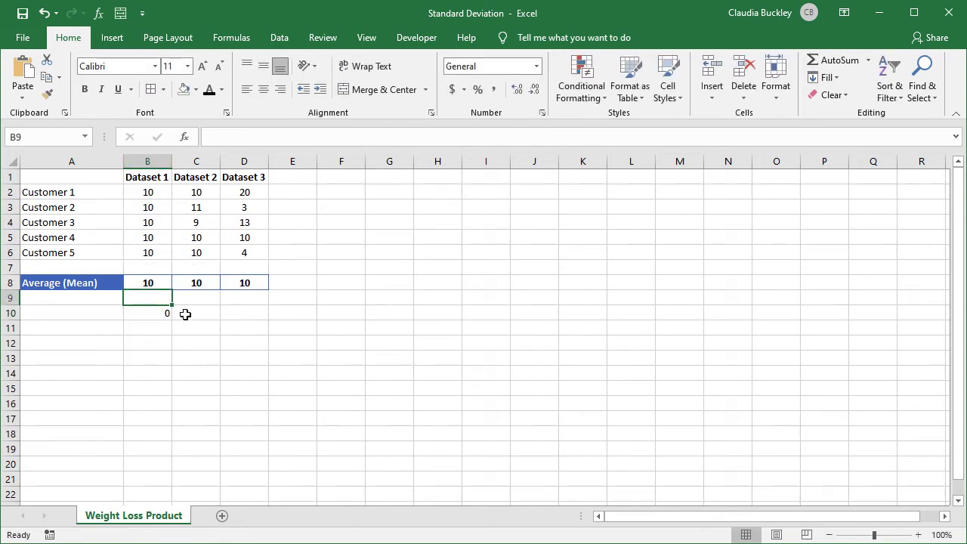
click(186, 312)
text(=stdev.s)
key(Tab)
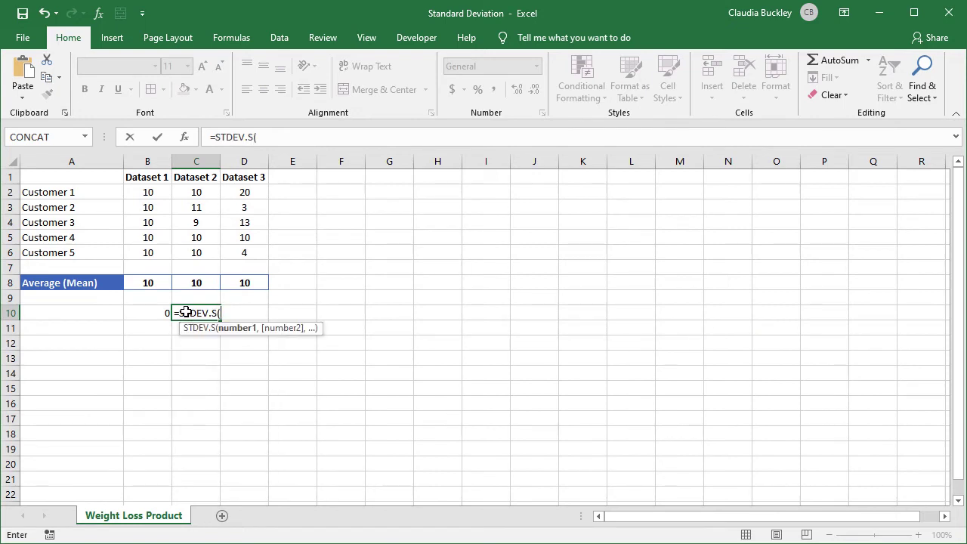
drag(207, 192, 202, 255)
key(Return)
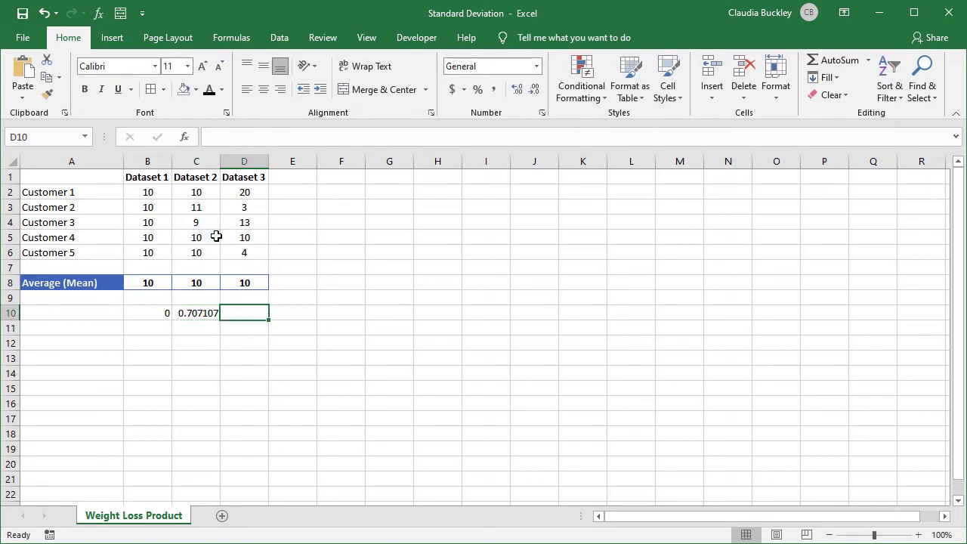
Enter =STDEV.S(D2:D6) in D10, then check the B10 and C10 formulas.
text(=stde)
key(Down)
key(Tab)
drag(244, 192, 245, 252)
key(Return)
click(198, 313)
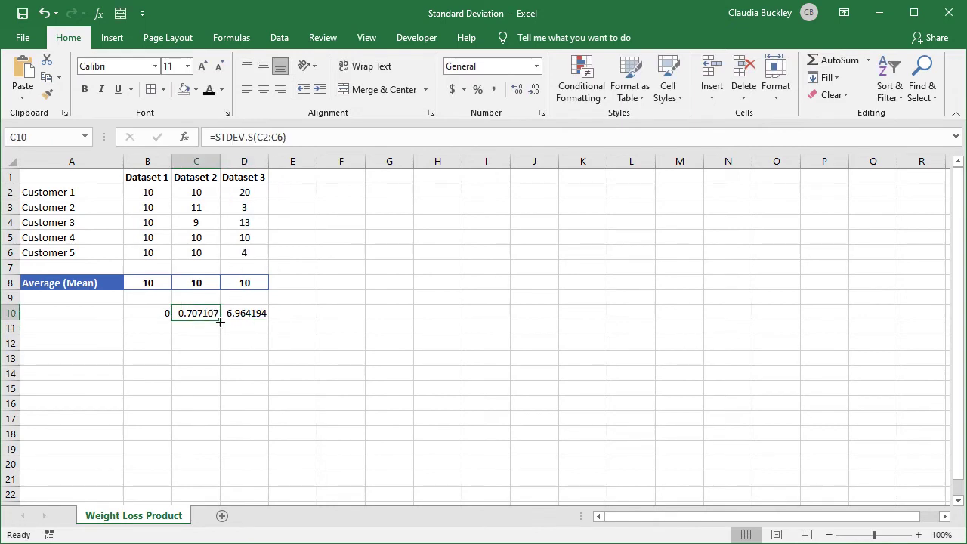
click(151, 313)
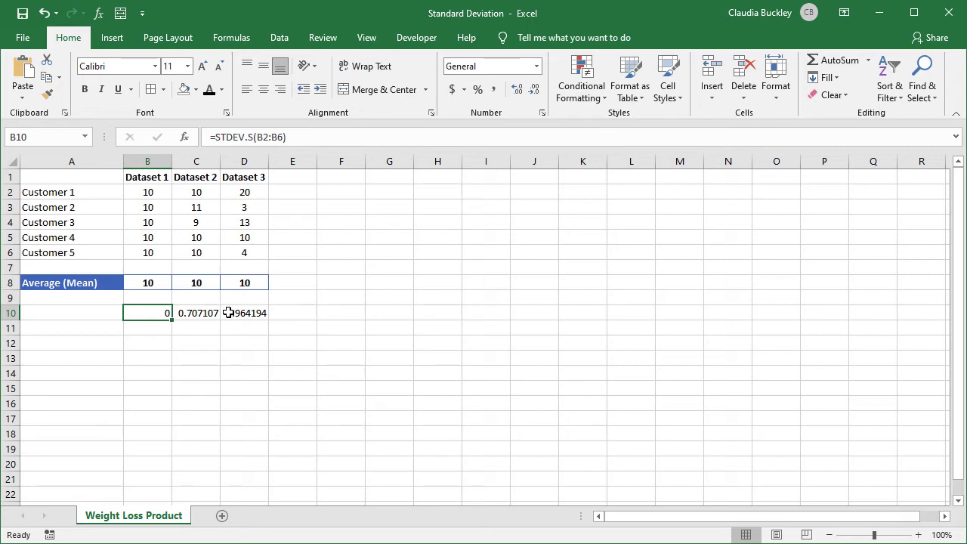
Check the STDEV.S formulas in C10 and D10.
click(213, 315)
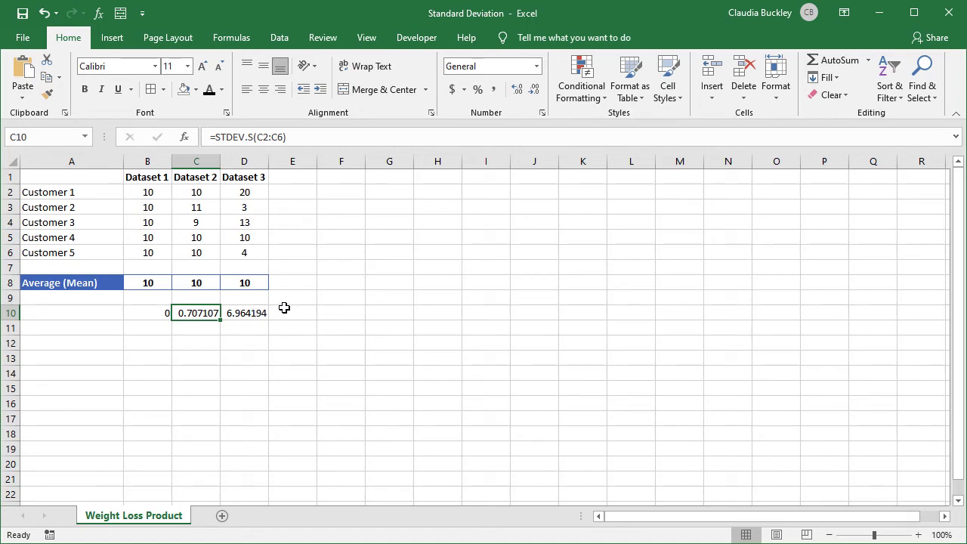
click(264, 314)
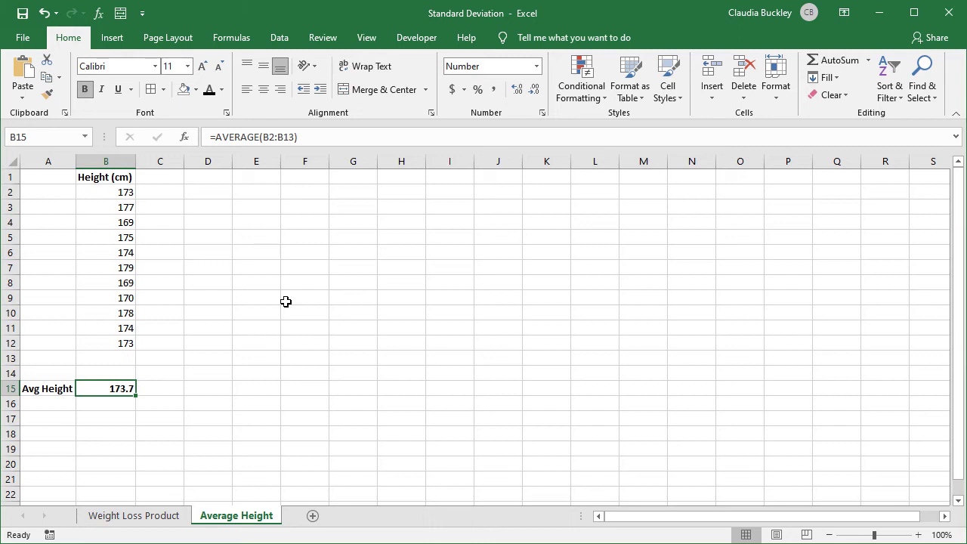
key(Down)
key(Down)
text(=std)
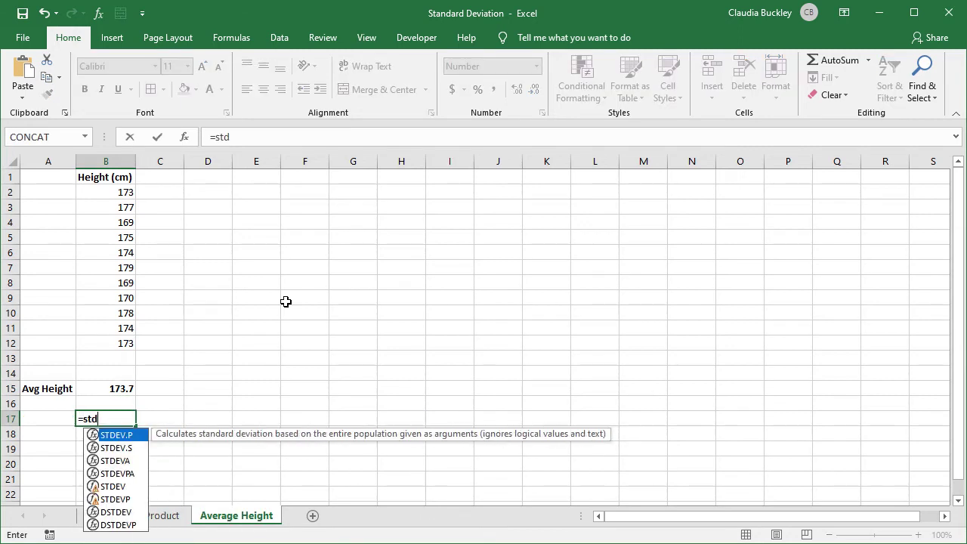
text(e)
key(Down)
key(Down)
key(Down)
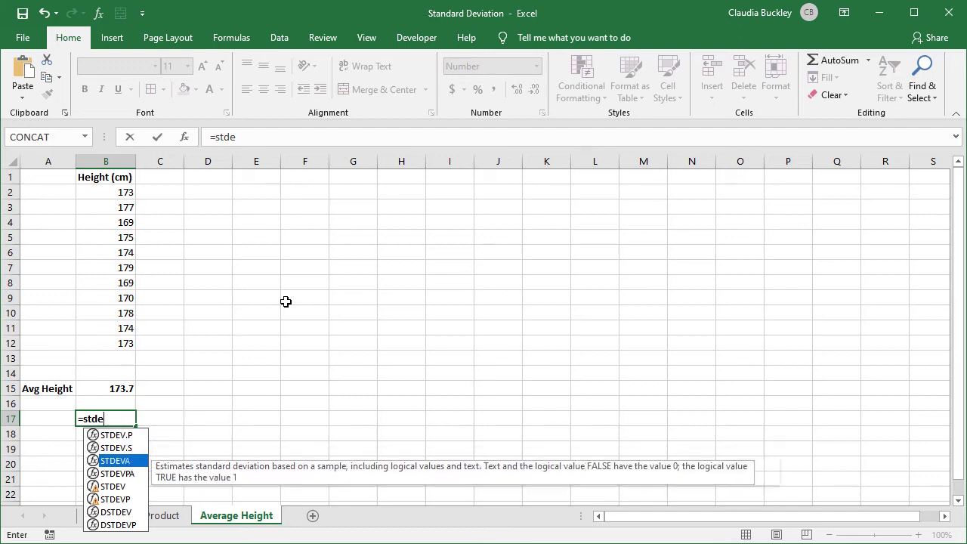
key(Down)
key(Down)
key(Down)
key(Up)
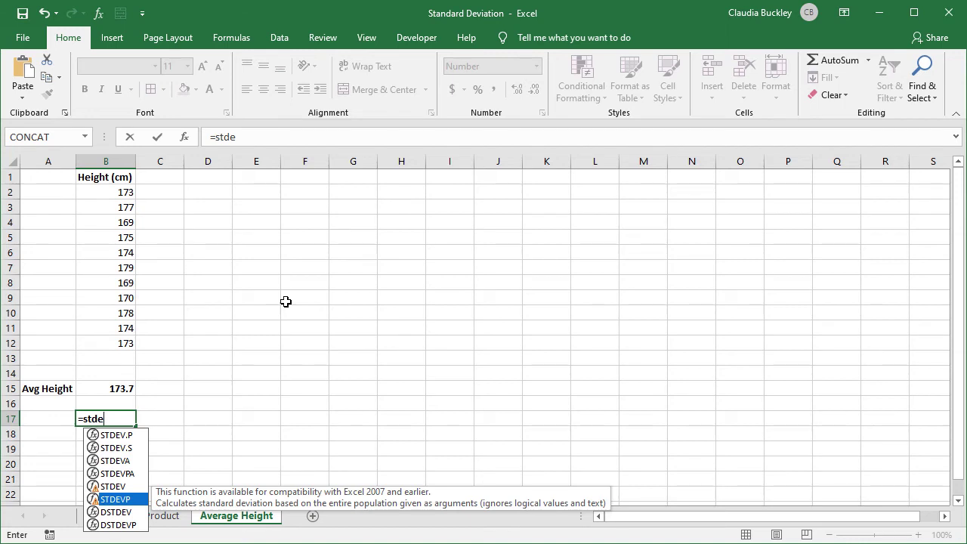
key(Escape)
key(Escape)
Enter =STDEV.P(B2:B12) in B16 below the average height.
click(124, 387)
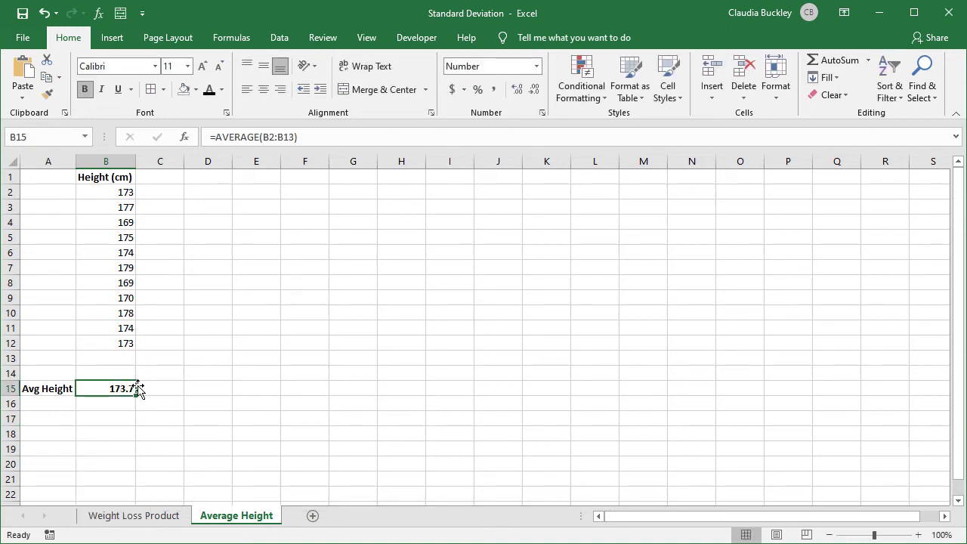
click(127, 403)
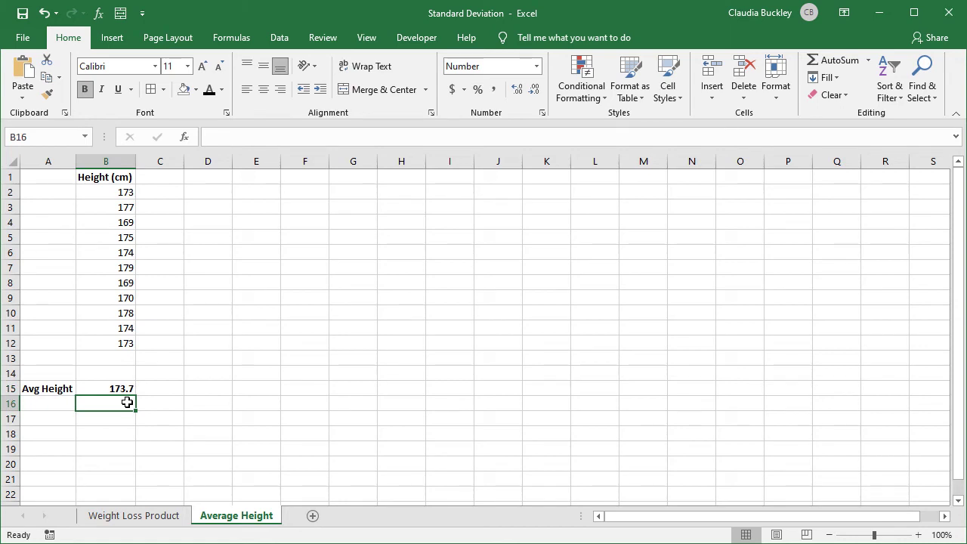
text(=s)
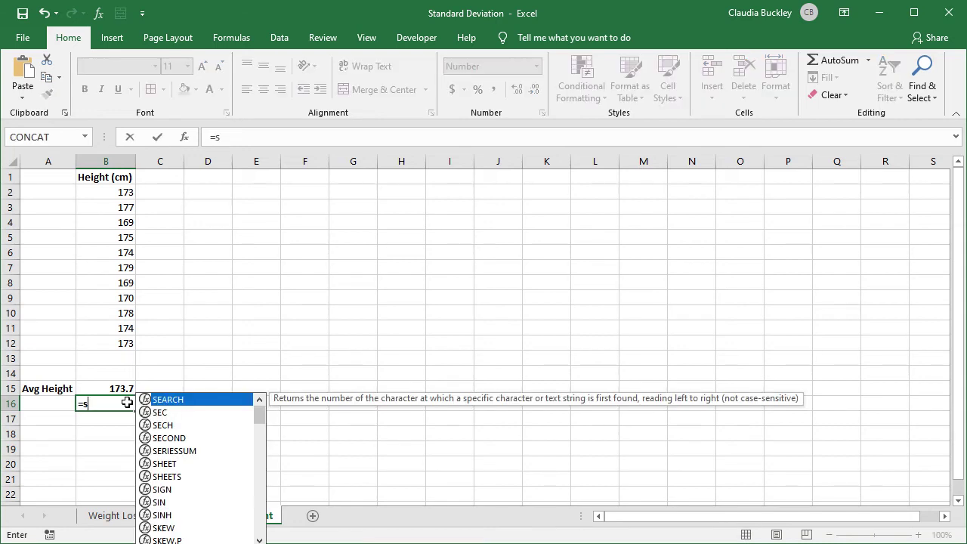
text(tde)
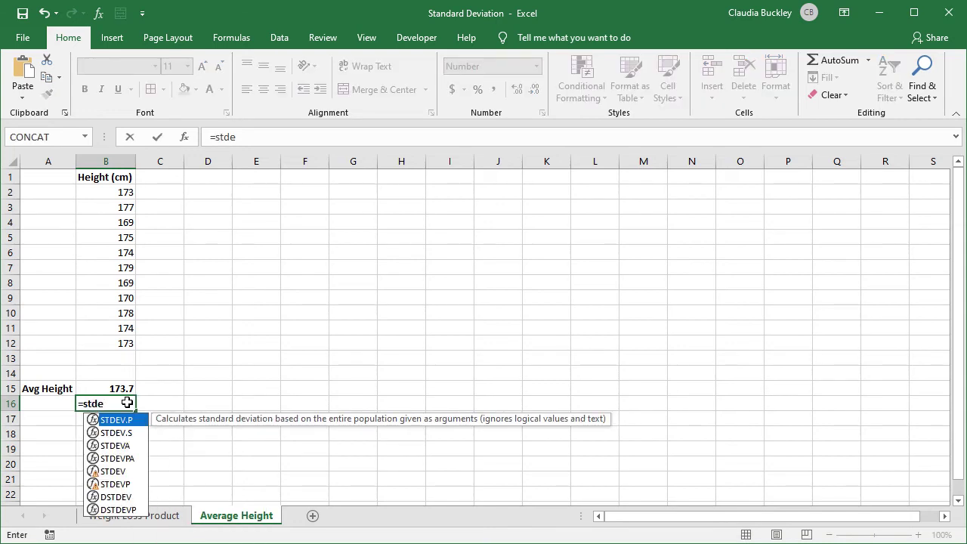
key(Tab)
drag(108, 192, 113, 344)
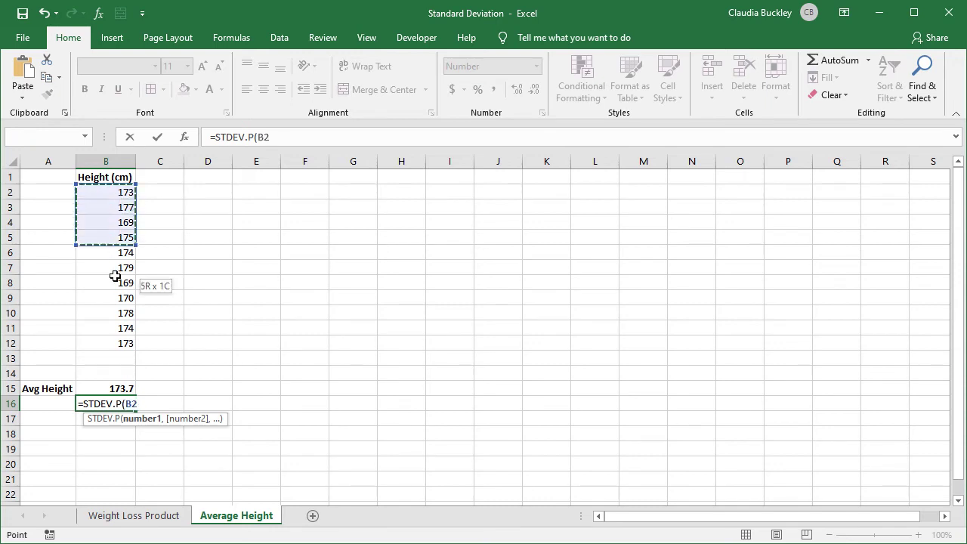
text())
key(Return)
Label cell A16 as StDevP.
click(55, 405)
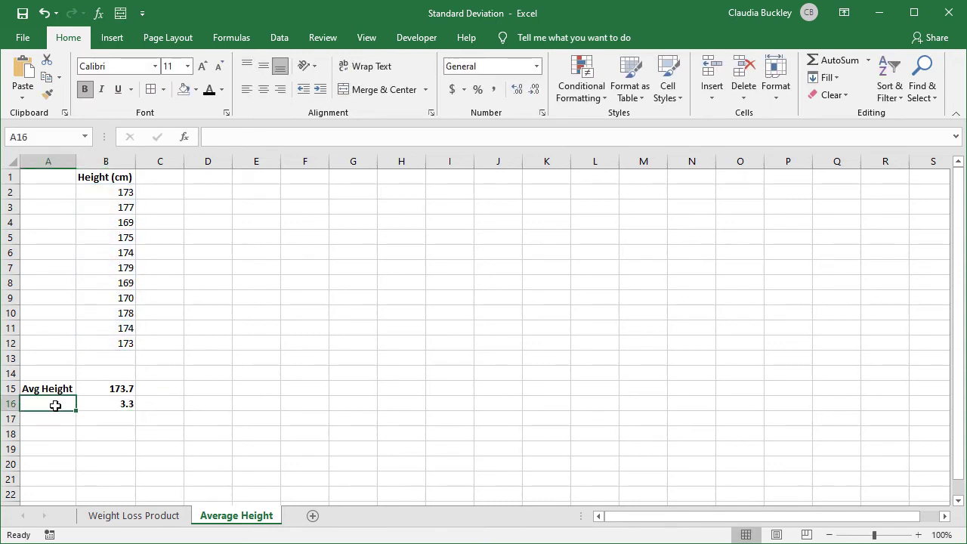
text(ST)
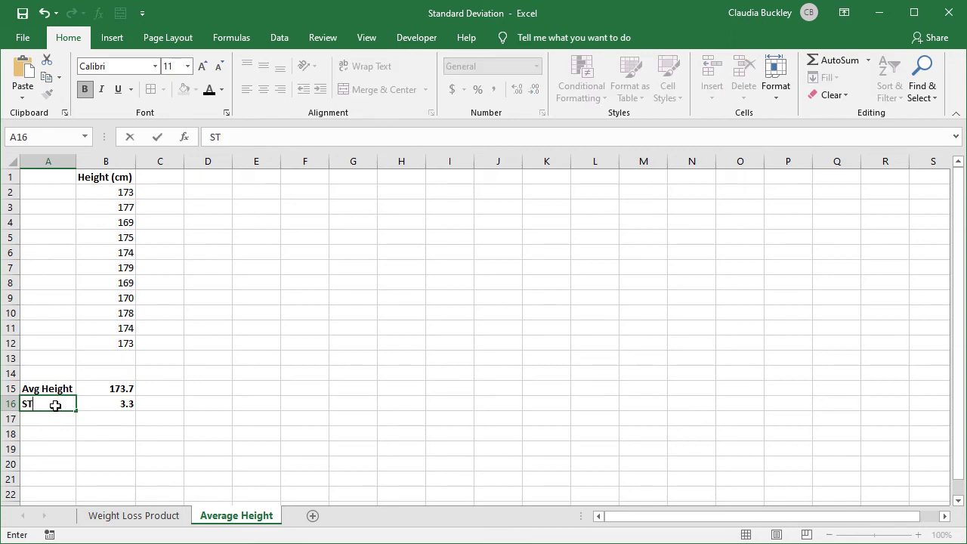
key(BackSpace)
text(tDevP)
click(116, 420)
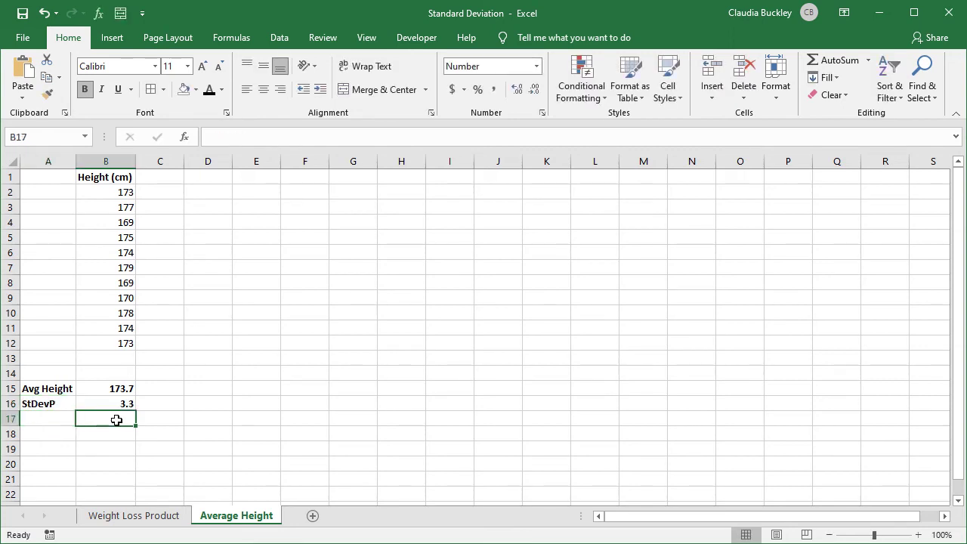